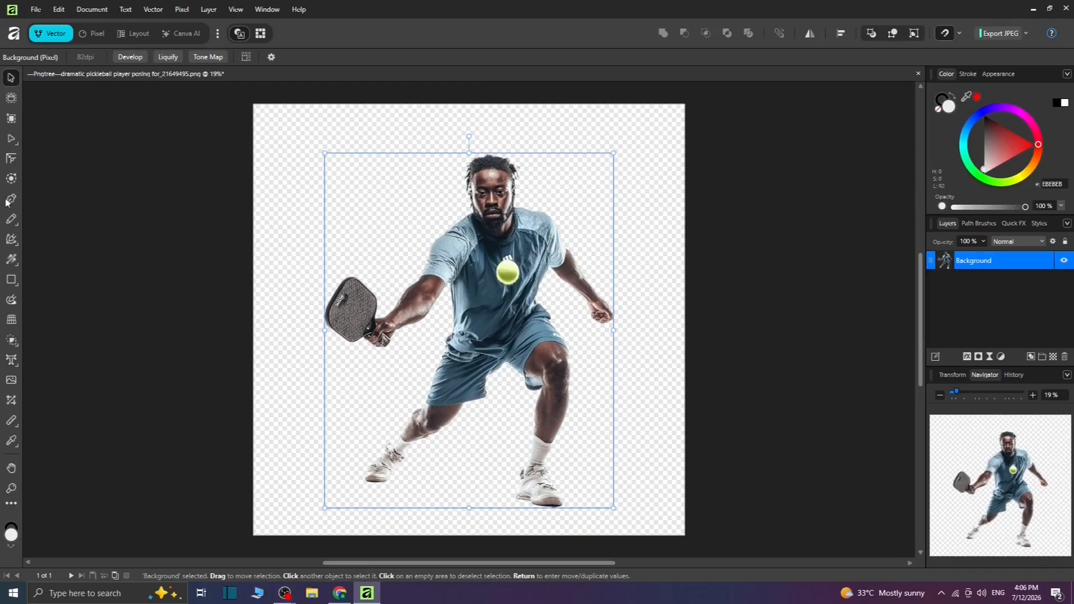
Step: Draw a closed, loose angular outline with the Pen tool around the entire player, including the paddle, head, arms, legs and shoes
{"action": "left_click", "coordinate": [10, 200]}
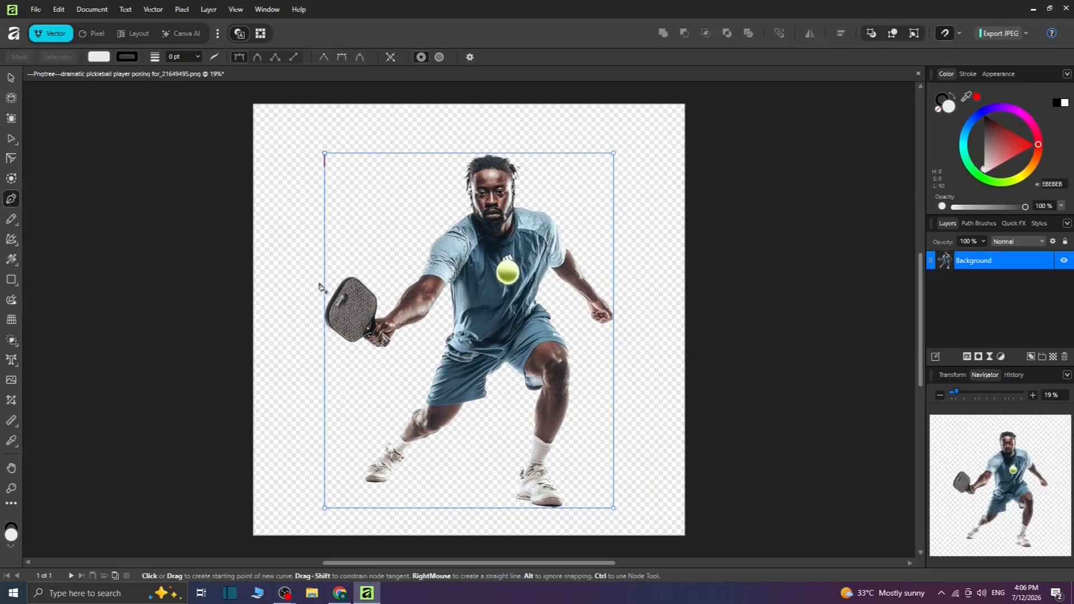
{"action": "left_click", "coordinate": [312, 302]}
{"action": "left_click", "coordinate": [334, 273]}
{"action": "left_click", "coordinate": [353, 269]}
{"action": "left_click", "coordinate": [369, 275]}
{"action": "left_click", "coordinate": [379, 291]}
{"action": "left_click", "coordinate": [384, 301]}
{"action": "left_click", "coordinate": [399, 286]}
{"action": "left_click", "coordinate": [413, 277]}
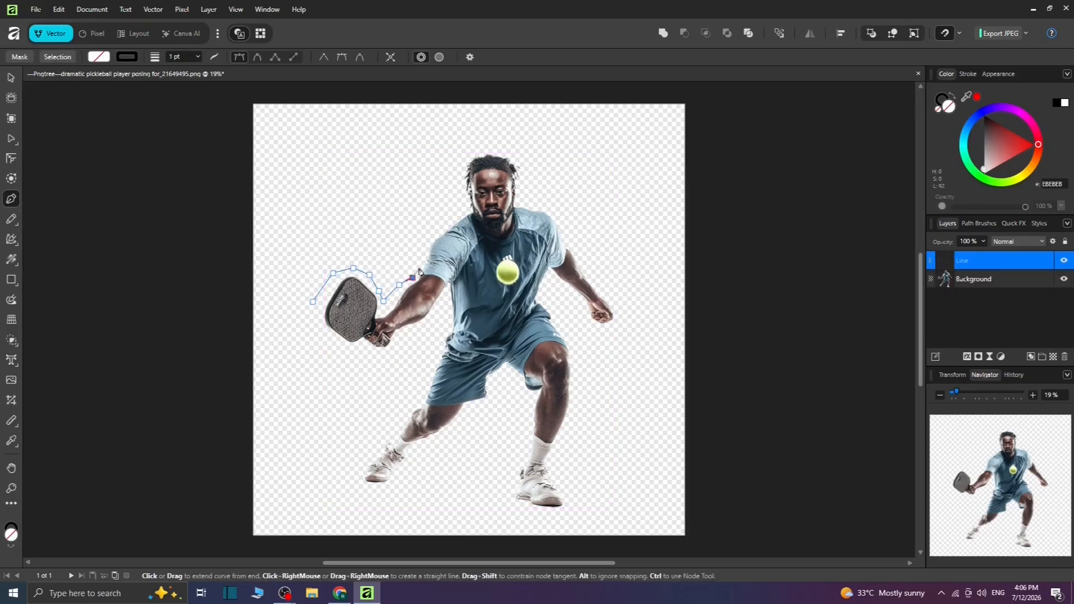
{"action": "left_click", "coordinate": [421, 255]}
{"action": "left_click", "coordinate": [428, 238]}
{"action": "left_click", "coordinate": [446, 220]}
{"action": "left_click", "coordinate": [463, 212]}
{"action": "left_click", "coordinate": [463, 183]}
{"action": "left_click", "coordinate": [463, 152]}
{"action": "left_click", "coordinate": [483, 152]}
{"action": "left_click", "coordinate": [510, 152]}
{"action": "left_click", "coordinate": [523, 152]}
{"action": "left_click", "coordinate": [524, 165]}
{"action": "left_click", "coordinate": [524, 183]}
{"action": "left_click", "coordinate": [524, 193]}
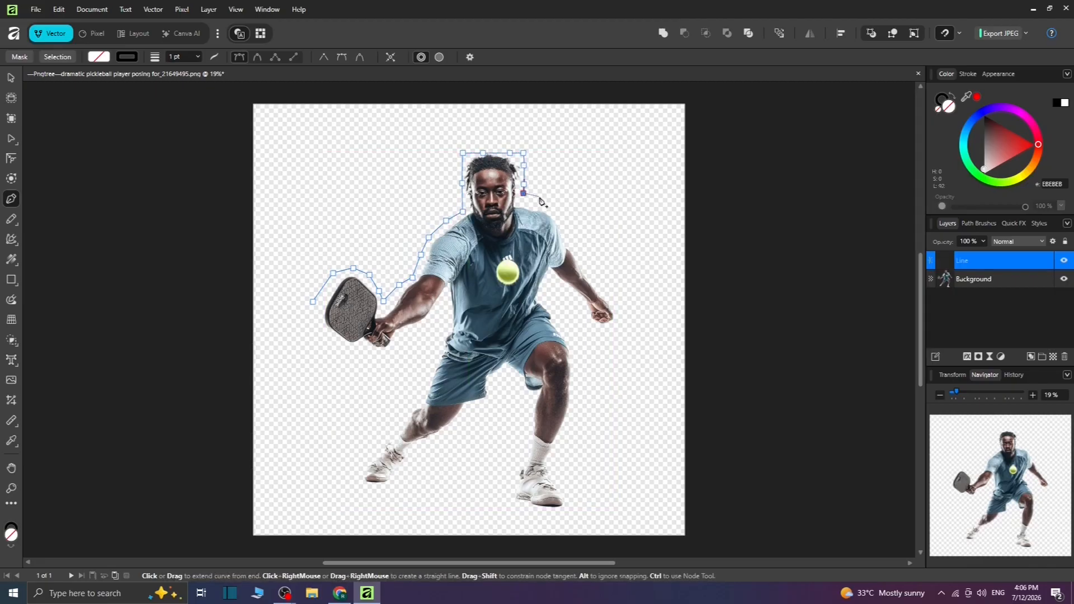
{"action": "left_click", "coordinate": [543, 201]}
{"action": "left_click", "coordinate": [556, 209]}
{"action": "left_click", "coordinate": [576, 245]}
{"action": "left_click", "coordinate": [594, 272]}
{"action": "left_click", "coordinate": [607, 288]}
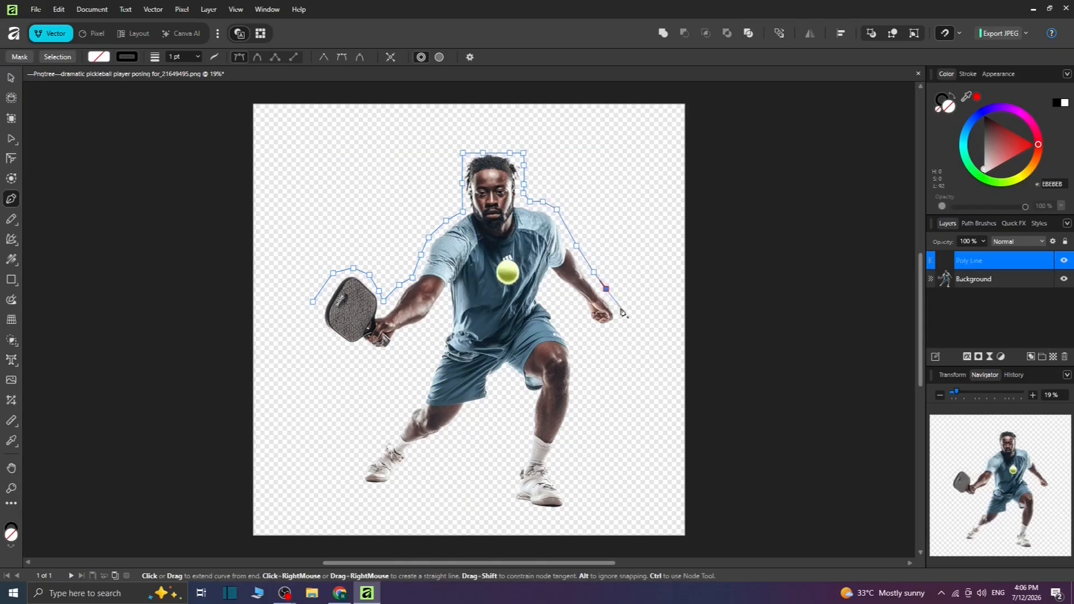
{"action": "left_click", "coordinate": [622, 308]}
{"action": "left_click", "coordinate": [622, 320]}
{"action": "left_click", "coordinate": [613, 330]}
{"action": "left_click", "coordinate": [596, 330]}
{"action": "left_click", "coordinate": [583, 320]}
{"action": "left_click", "coordinate": [578, 298]}
{"action": "left_click", "coordinate": [564, 292]}
{"action": "left_click", "coordinate": [547, 285]}
{"action": "left_click", "coordinate": [560, 319]}
{"action": "left_click", "coordinate": [573, 339]}
{"action": "left_click", "coordinate": [578, 378]}
{"action": "left_click", "coordinate": [575, 413]}
{"action": "left_click", "coordinate": [568, 446]}
{"action": "left_click", "coordinate": [555, 471]}
{"action": "left_click", "coordinate": [571, 494]}
{"action": "left_click", "coordinate": [573, 508]}
{"action": "left_click", "coordinate": [558, 507]}
{"action": "left_click", "coordinate": [524, 508]}
{"action": "left_click", "coordinate": [510, 503]}
{"action": "left_click", "coordinate": [510, 487]}
{"action": "left_click", "coordinate": [516, 465]}
{"action": "left_click", "coordinate": [523, 433]}
{"action": "left_click", "coordinate": [531, 413]}
{"action": "left_click", "coordinate": [521, 396]}
{"action": "left_click", "coordinate": [514, 381]}
{"action": "left_click", "coordinate": [502, 377]}
{"action": "left_click", "coordinate": [491, 381]}
{"action": "left_click", "coordinate": [488, 391]}
{"action": "left_click", "coordinate": [495, 393]}
{"action": "left_click", "coordinate": [490, 401]}
{"action": "left_click", "coordinate": [476, 403]}
{"action": "left_click", "coordinate": [469, 421]}
{"action": "left_click", "coordinate": [441, 448]}
{"action": "left_click", "coordinate": [421, 450]}
{"action": "left_click", "coordinate": [412, 470]}
{"action": "left_click", "coordinate": [393, 490]}
{"action": "left_click", "coordinate": [355, 489]}
{"action": "left_click", "coordinate": [348, 472]}
{"action": "left_click", "coordinate": [369, 453]}
{"action": "left_click", "coordinate": [386, 430]}
{"action": "left_click", "coordinate": [393, 418]}
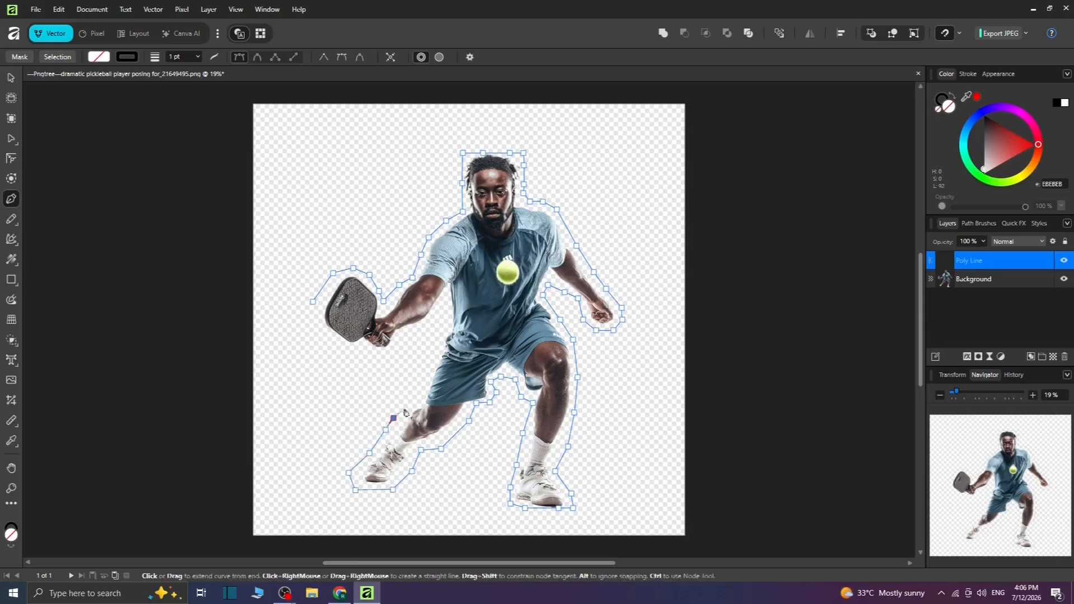
{"action": "left_click", "coordinate": [415, 400]}
{"action": "left_click", "coordinate": [423, 376]}
{"action": "left_click", "coordinate": [435, 350]}
{"action": "left_click", "coordinate": [446, 309]}
{"action": "left_click", "coordinate": [430, 325]}
{"action": "left_click", "coordinate": [405, 330]}
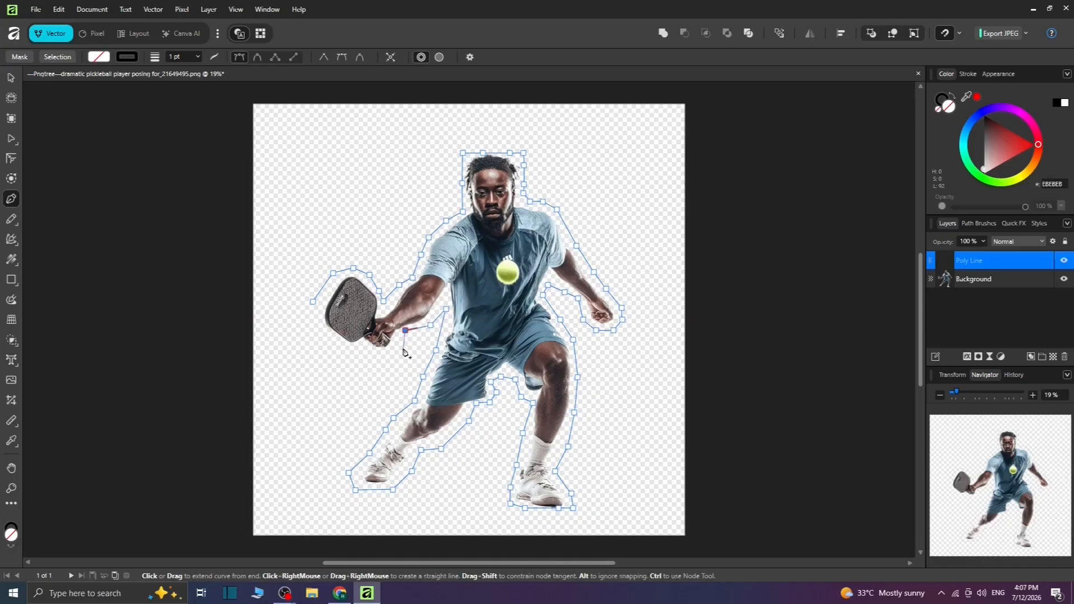
{"action": "left_click", "coordinate": [403, 348]}
{"action": "left_click", "coordinate": [381, 364]}
{"action": "left_click", "coordinate": [365, 356]}
{"action": "left_click", "coordinate": [353, 351]}
{"action": "left_click", "coordinate": [337, 359]}
{"action": "left_click", "coordinate": [325, 352]}
{"action": "left_click", "coordinate": [325, 337]}
{"action": "left_click", "coordinate": [313, 330]}
{"action": "left_click", "coordinate": [312, 311]}
{"action": "left_click", "coordinate": [313, 306]}
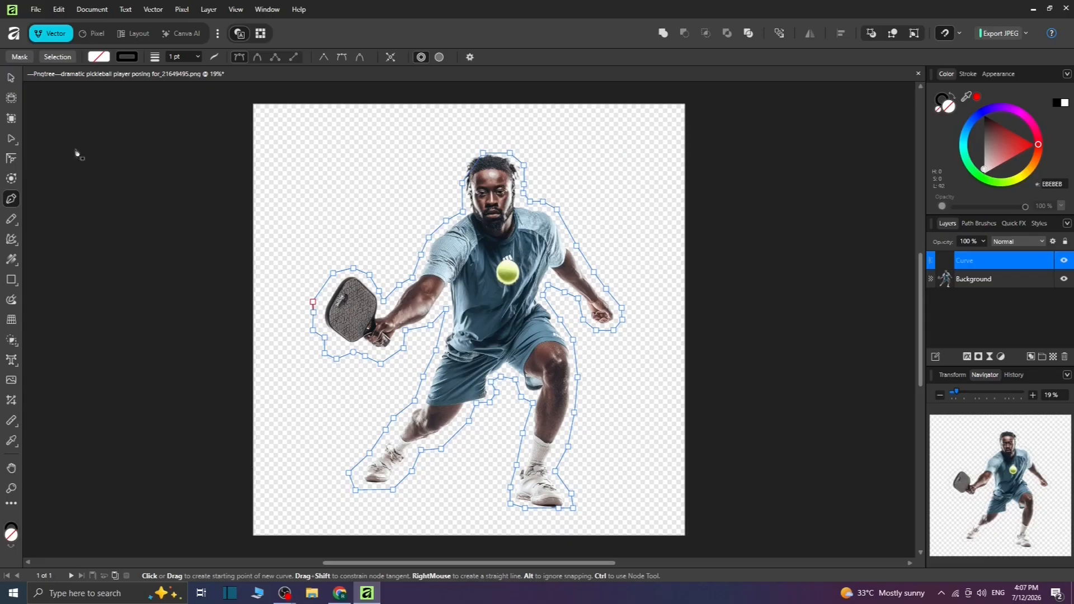
Step: Move the outline's nodes beside and above the hair outward to leave a wider margin around the head
{"action": "left_click", "coordinate": [14, 142]}
{"action": "left_click_drag", "start_coordinate": [464, 183], "coordinate": [478, 145]}
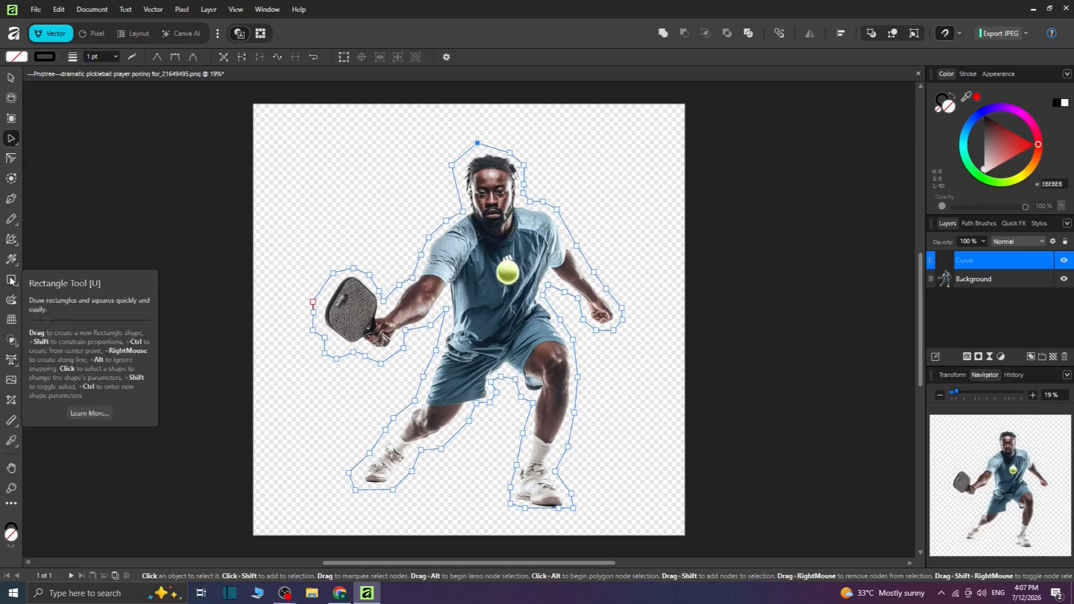
Step: Fill the outline curve with white and move its layer below the player image
{"action": "left_click", "coordinate": [11, 198]}
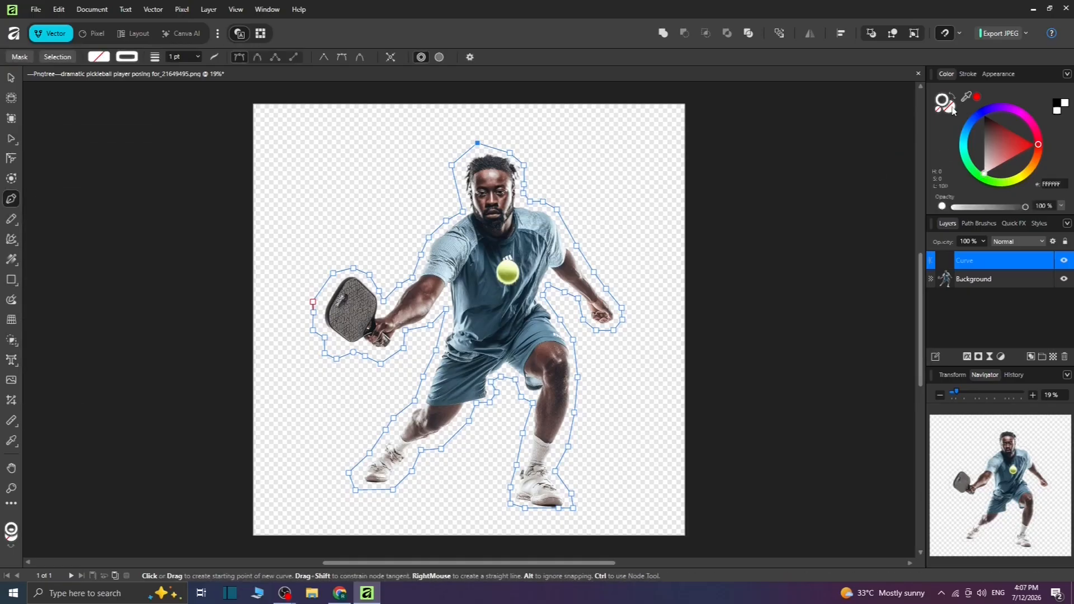
{"action": "left_click", "coordinate": [1065, 108]}
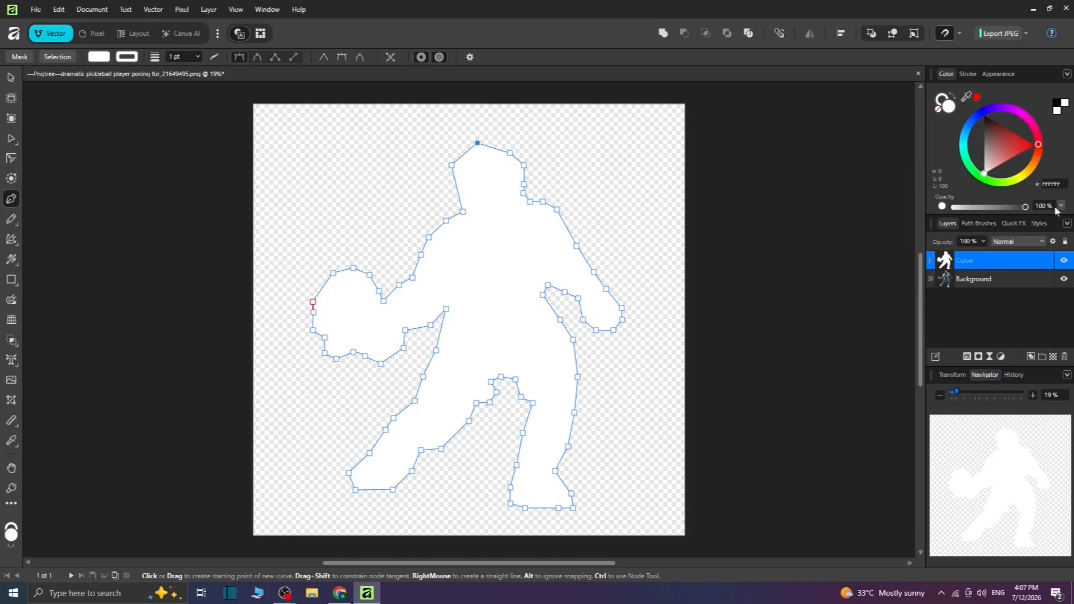
{"action": "left_click_drag", "start_coordinate": [994, 260], "coordinate": [994, 297]}
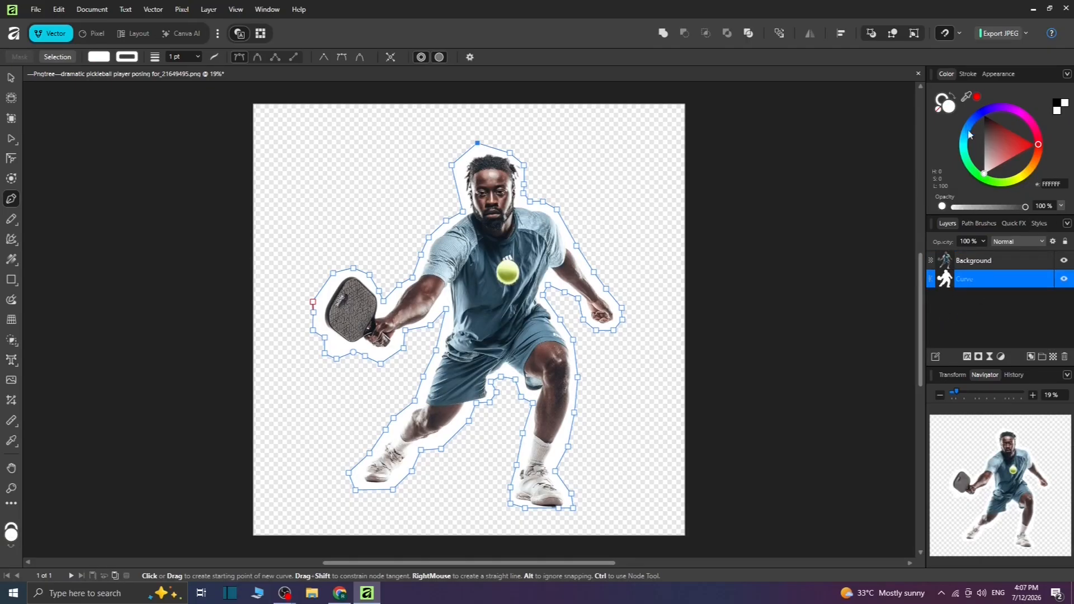
Step: Remove the outline curve's stroke and set its fill to orange FFA400
{"action": "left_click", "coordinate": [940, 101]}
{"action": "left_click", "coordinate": [938, 111]}
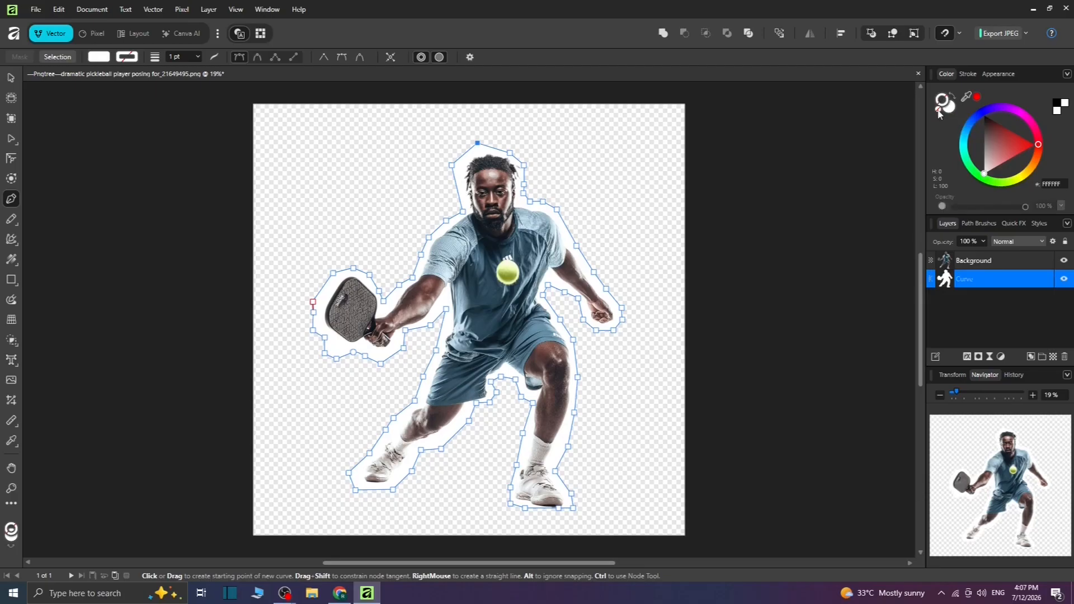
{"action": "left_click", "coordinate": [951, 109]}
{"action": "left_click_drag", "start_coordinate": [981, 114], "coordinate": [963, 152]}
{"action": "left_click", "coordinate": [988, 178]}
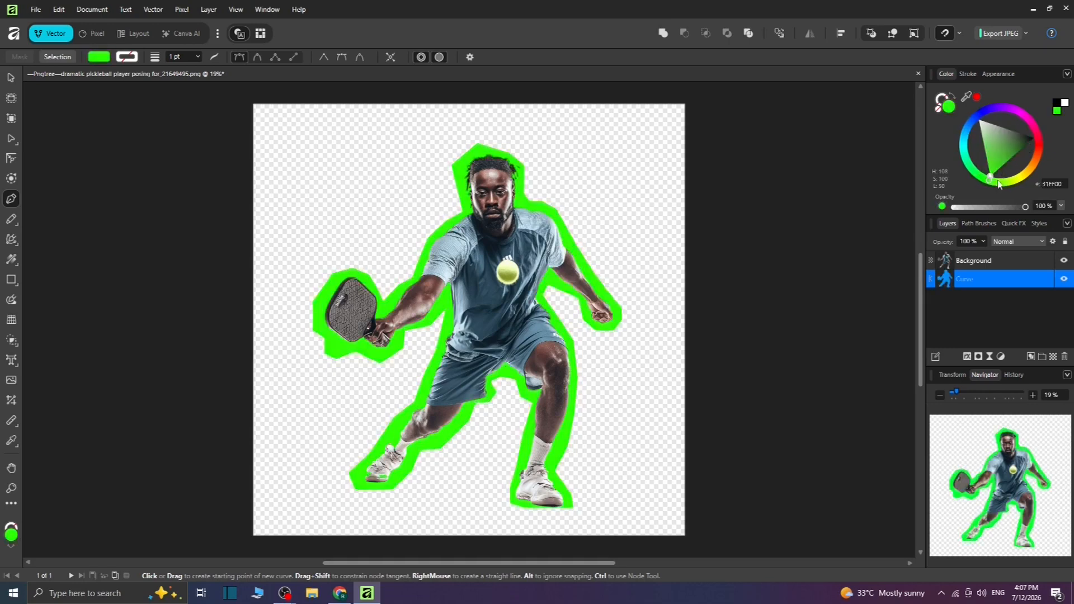
{"action": "mouse_move", "coordinate": [1023, 181]}
{"action": "left_mouse_down"}
{"action": "mouse_move", "coordinate": [1039, 153]}
{"action": "mouse_move", "coordinate": [1036, 176]}
{"action": "left_mouse_up"}
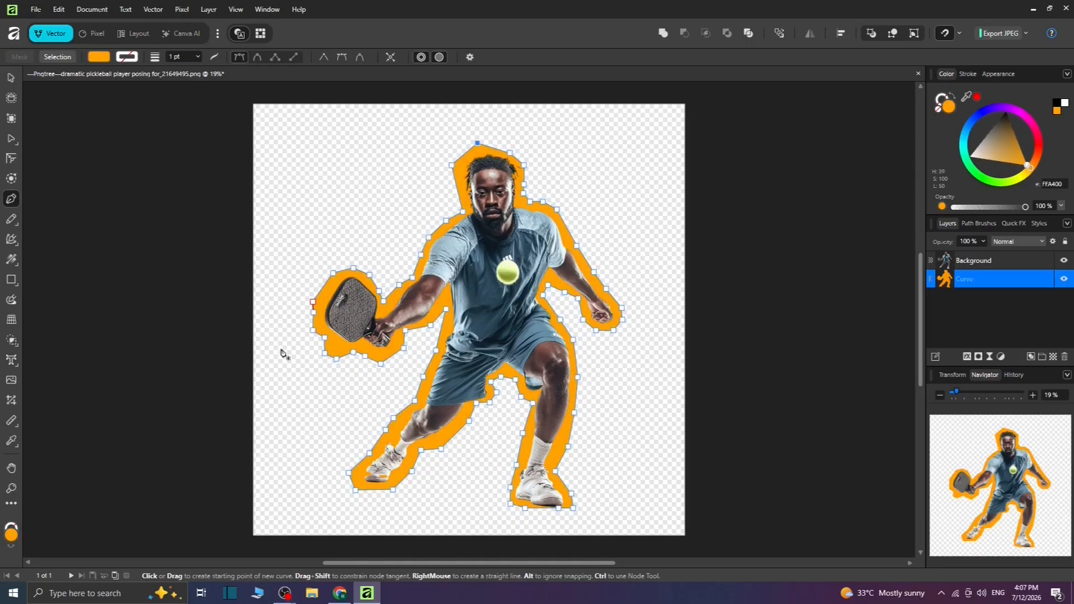
Step: Place the papertexture-2061710_640 image on the canvas, then enlarge and position it so it covers the whole outline shape
{"action": "left_click", "coordinate": [11, 79]}
{"action": "left_click", "coordinate": [35, 10]}
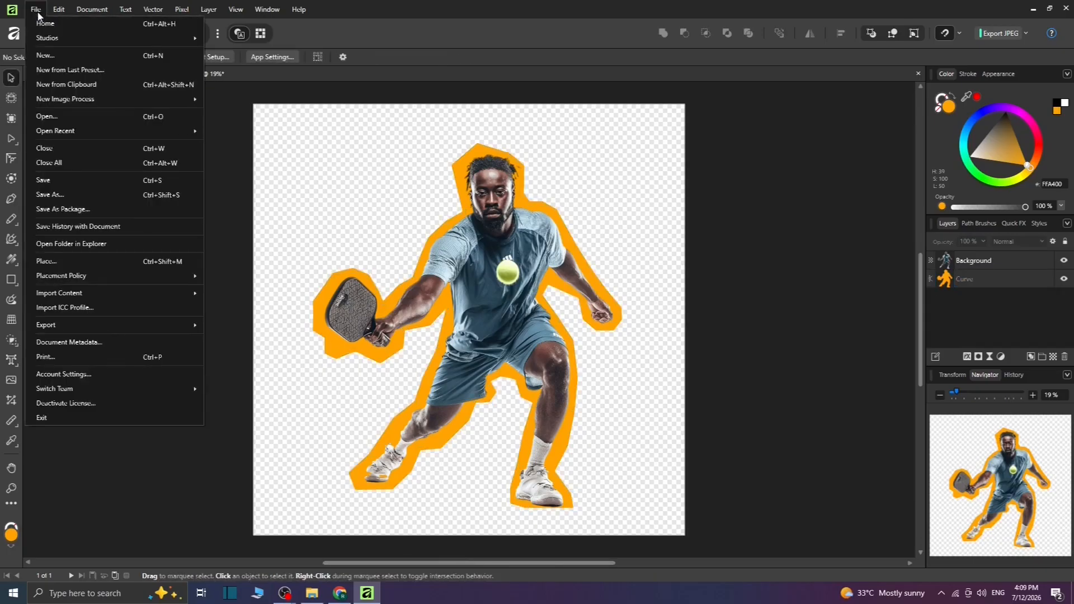
{"action": "left_click", "coordinate": [68, 259]}
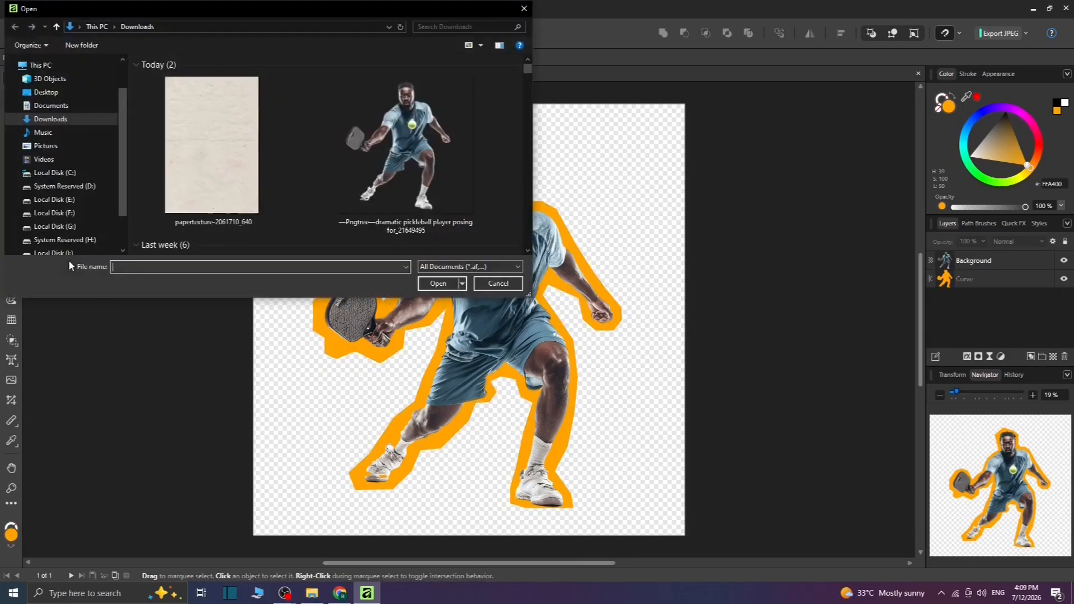
{"action": "left_click", "coordinate": [441, 284]}
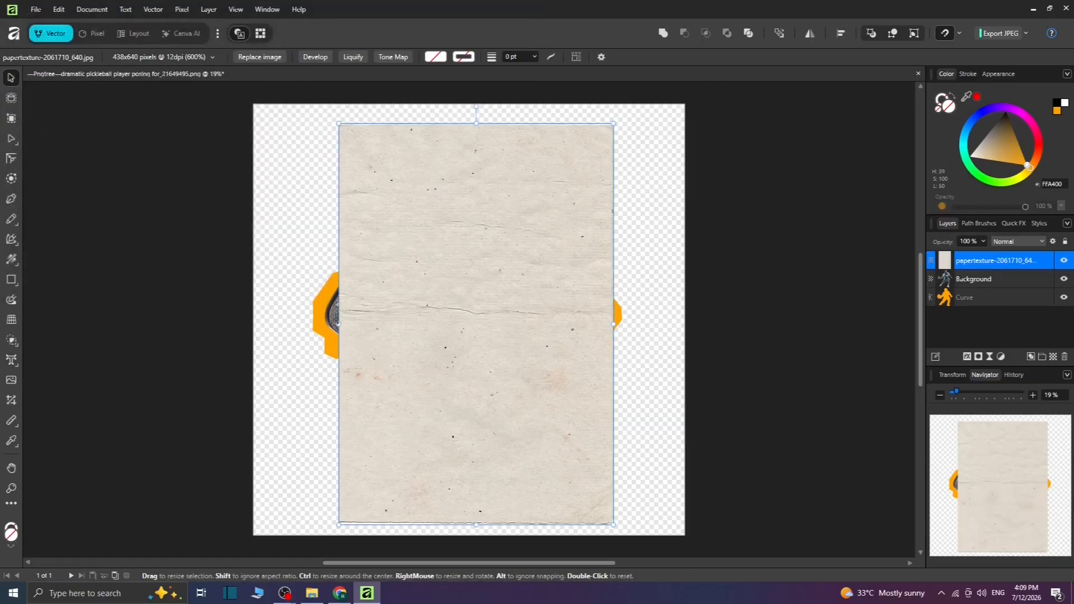
{"action": "left_click_drag", "start_coordinate": [339, 323], "coordinate": [295, 324]}
{"action": "left_click_drag", "start_coordinate": [457, 328], "coordinate": [475, 331]}
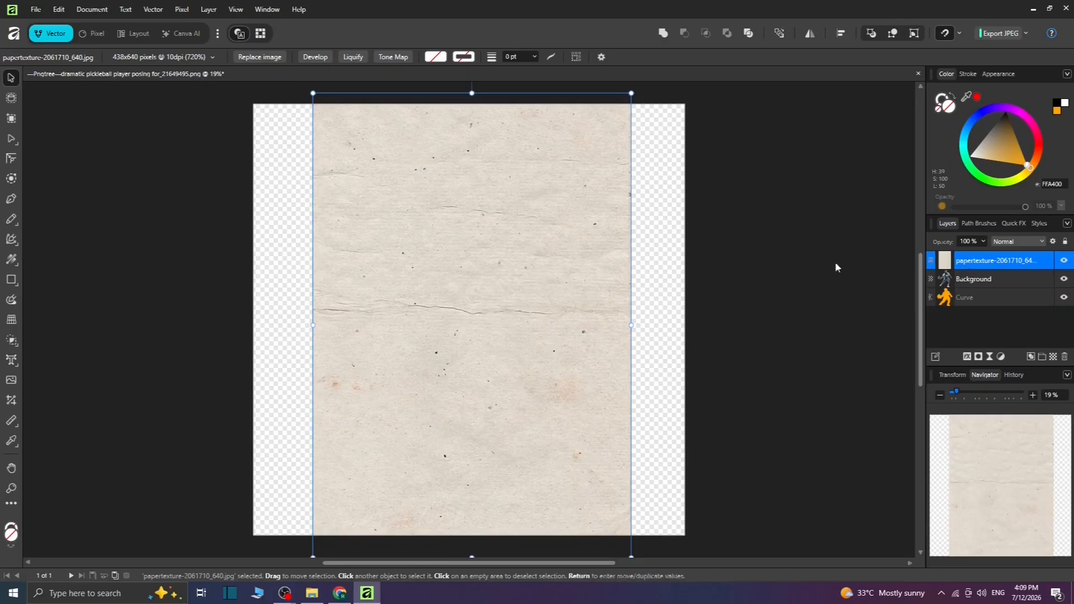
Step: Clip the paper texture inside the outline curve and expand the curve layer to list its nested texture
{"action": "left_click_drag", "start_coordinate": [1032, 263], "coordinate": [1005, 296]}
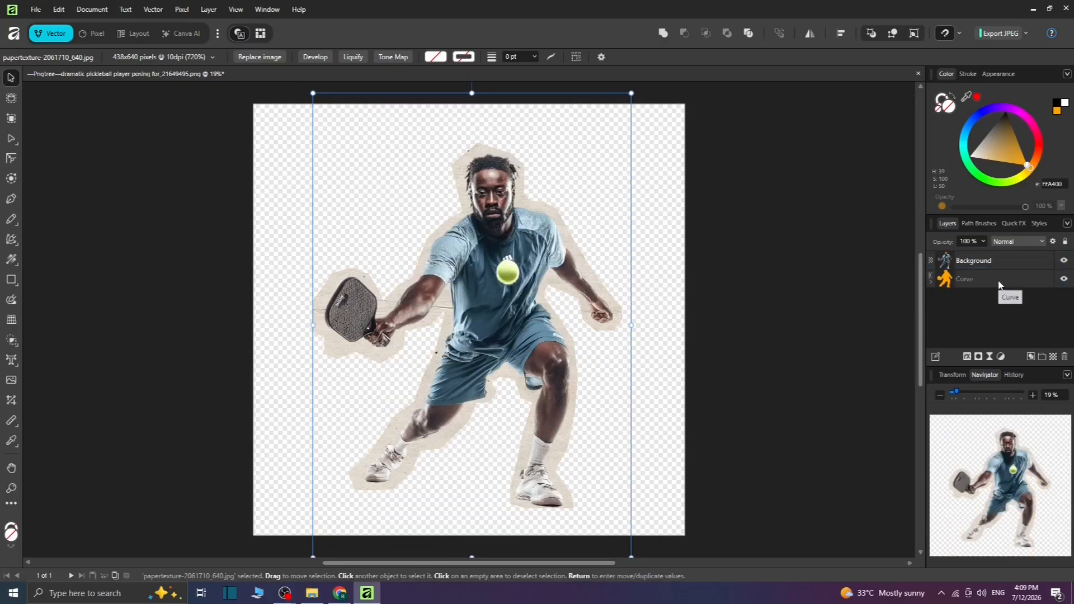
{"action": "left_click", "coordinate": [999, 283]}
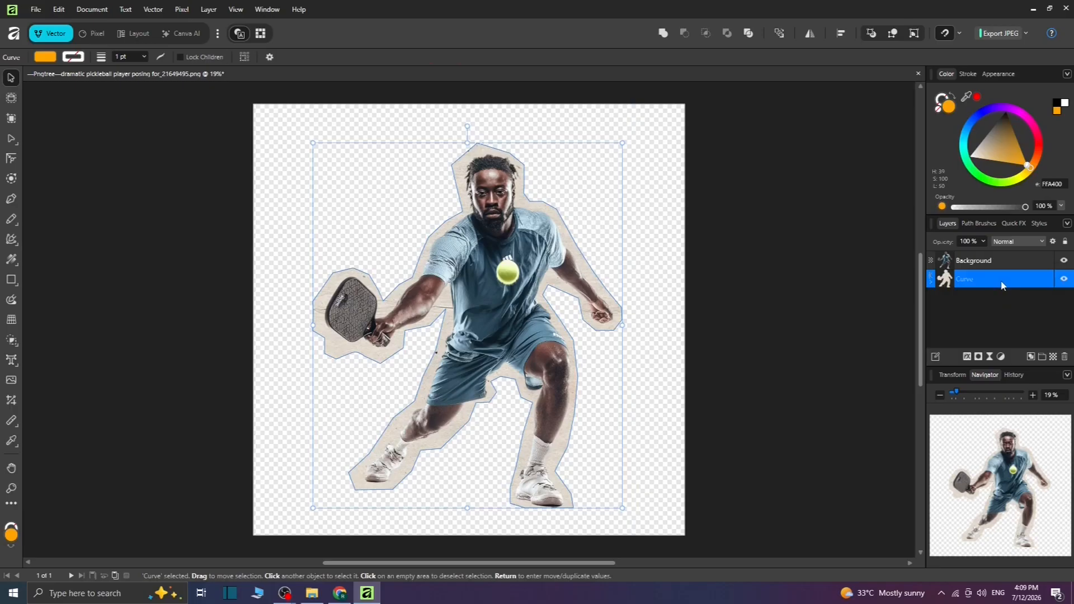
{"action": "right_click", "coordinate": [1002, 285]}
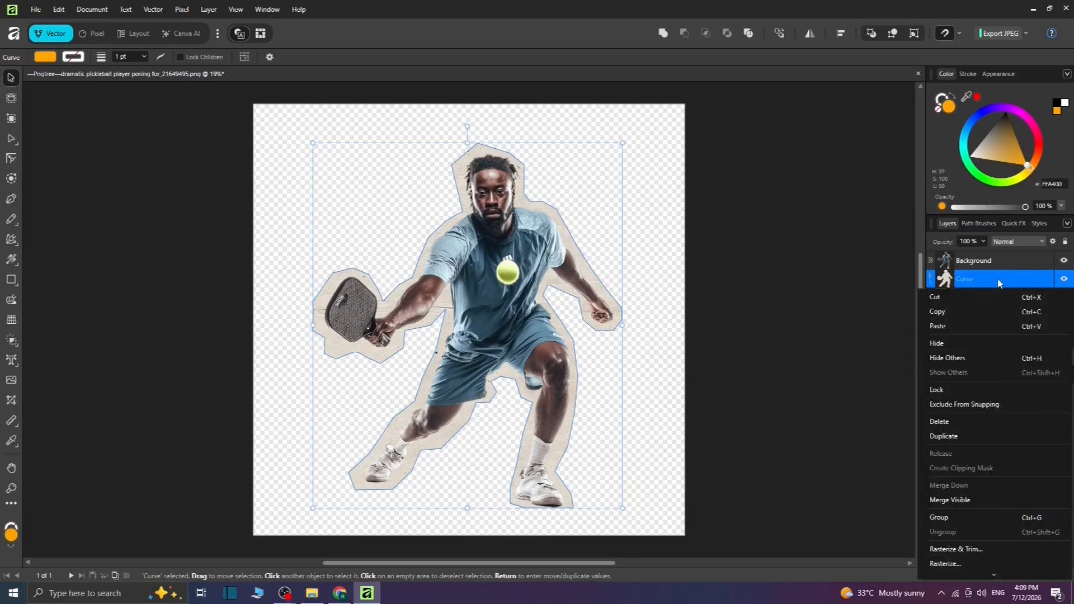
{"action": "double_click", "coordinate": [979, 279]}
{"action": "left_click", "coordinate": [932, 283]}
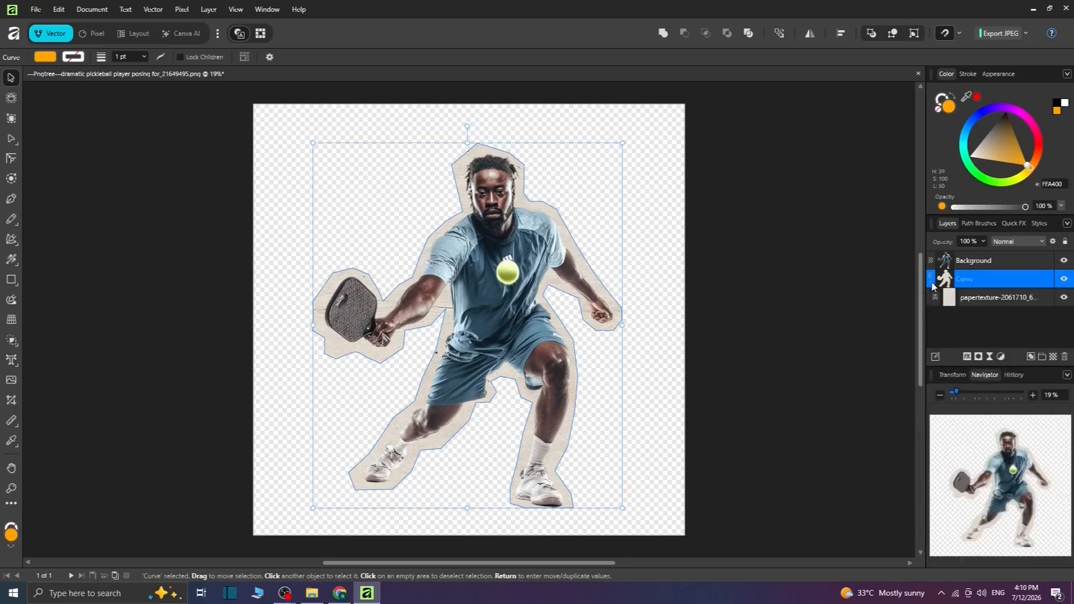
Step: Add a Gaussian Blur live filter to the outline curve
{"action": "left_click", "coordinate": [1010, 303]}
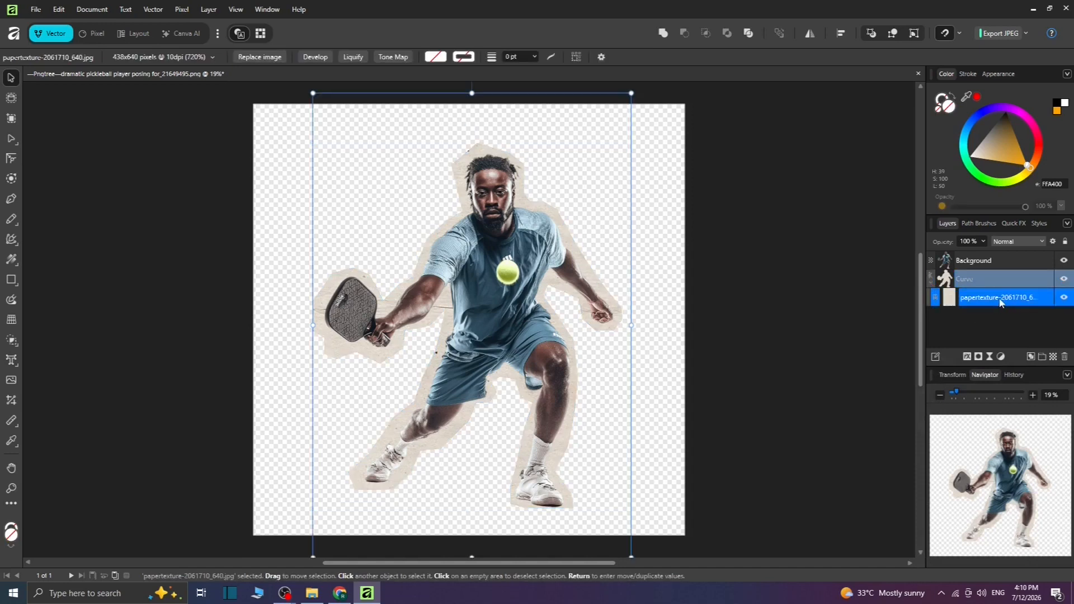
{"action": "left_click", "coordinate": [992, 285]}
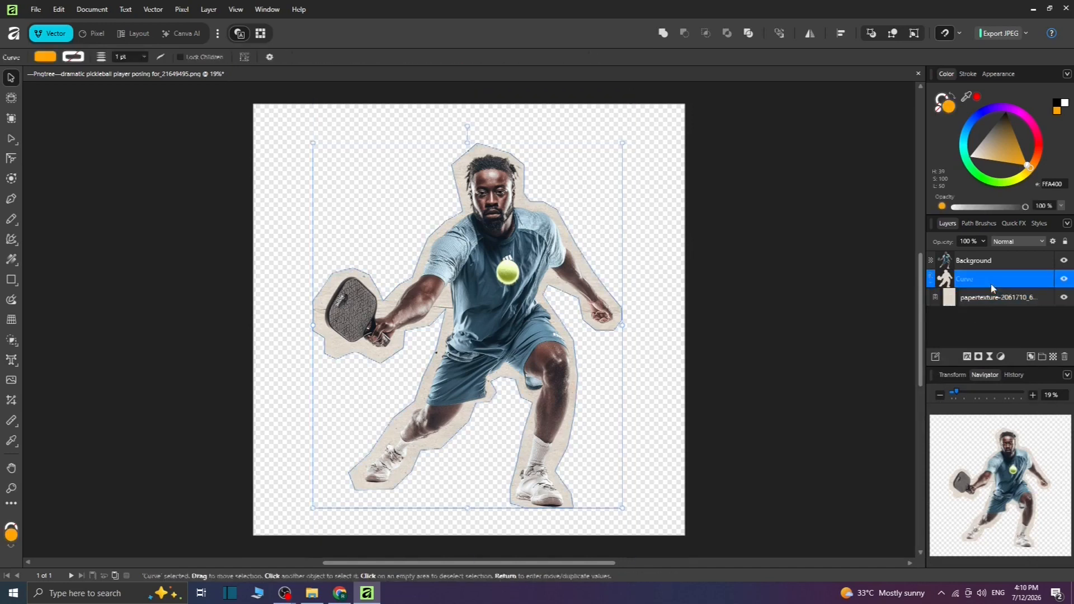
{"action": "left_click", "coordinate": [990, 358]}
Step: Add a Levels adjustment with black level 35%, gamma 1.676, output black level 3% and output white level 95%
{"action": "left_click", "coordinate": [1000, 358]}
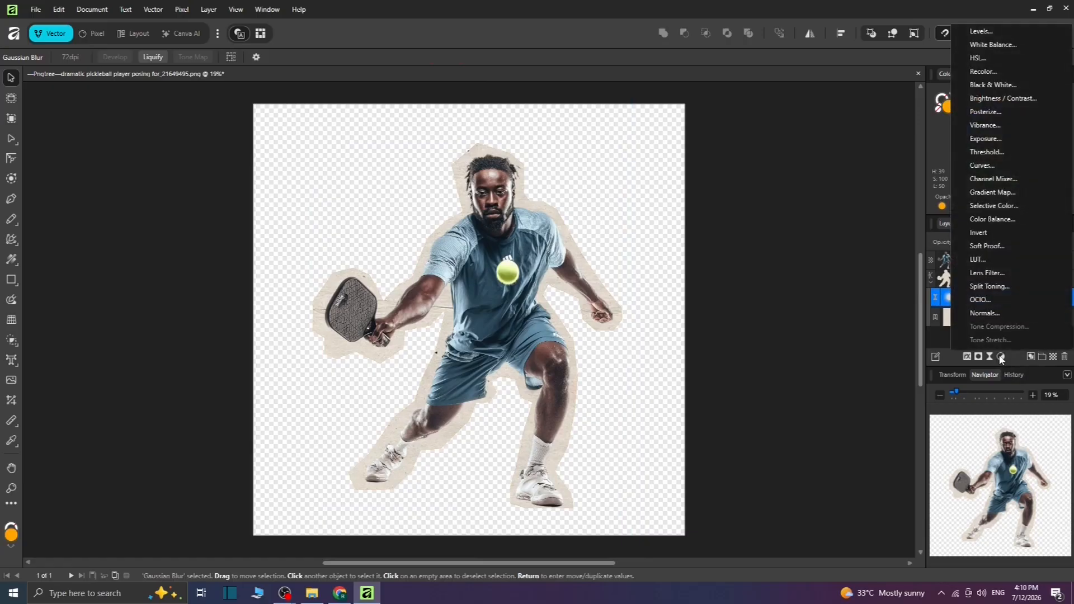
{"action": "left_click", "coordinate": [980, 32]}
{"action": "mouse_move", "coordinate": [676, 415]}
{"action": "left_mouse_down"}
{"action": "mouse_move", "coordinate": [759, 417]}
{"action": "mouse_move", "coordinate": [750, 419]}
{"action": "left_mouse_up"}
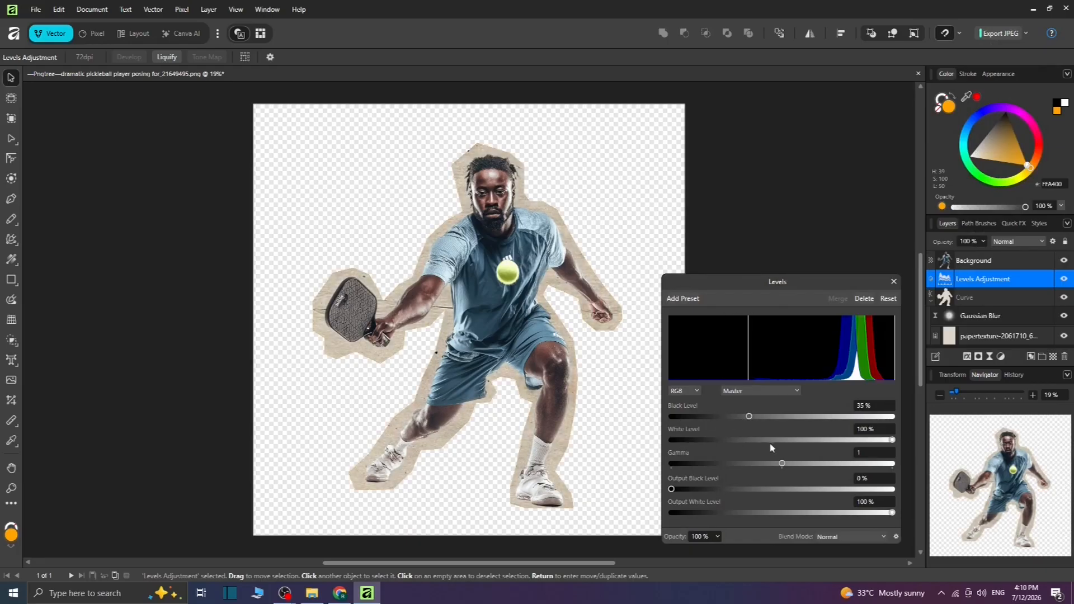
{"action": "left_click_drag", "start_coordinate": [783, 464], "coordinate": [869, 468]}
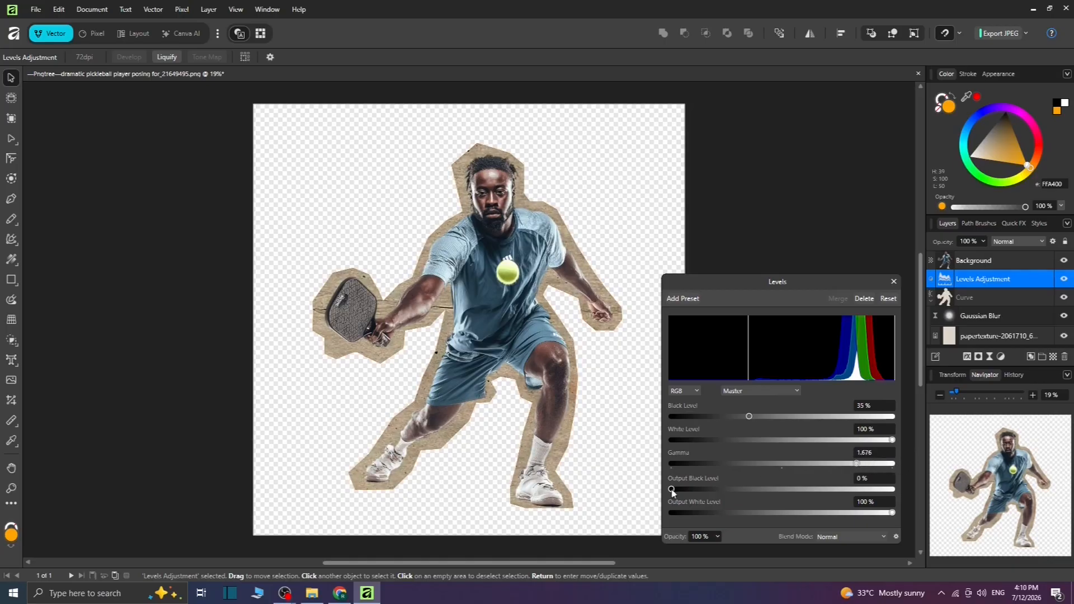
{"action": "left_click_drag", "start_coordinate": [677, 492], "coordinate": [873, 491]}
{"action": "left_click_drag", "start_coordinate": [806, 493], "coordinate": [686, 492]}
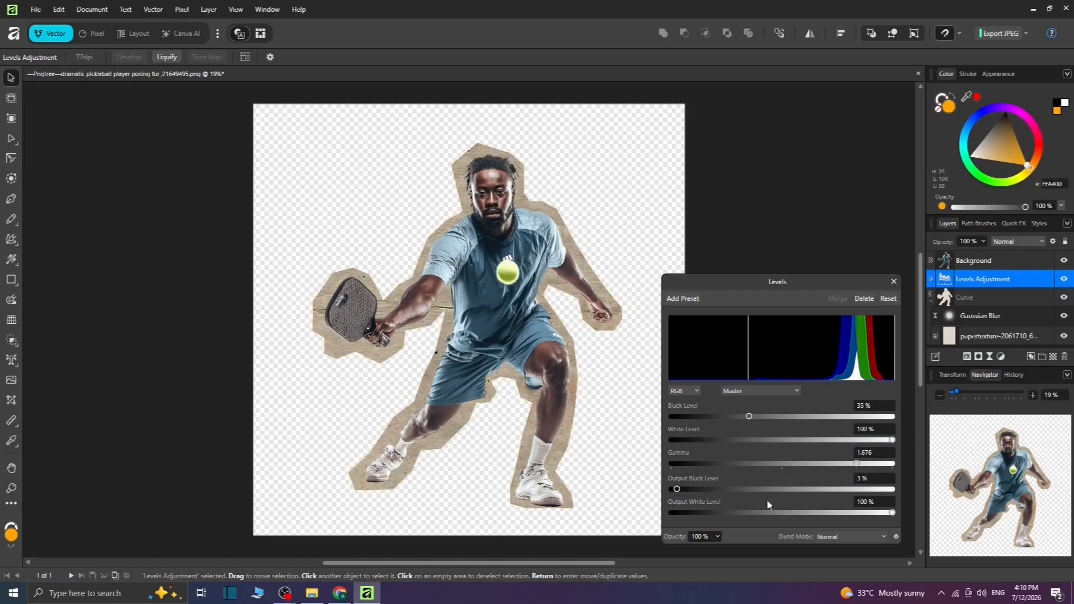
{"action": "mouse_move", "coordinate": [887, 514]}
{"action": "left_mouse_down"}
{"action": "mouse_move", "coordinate": [809, 515]}
{"action": "mouse_move", "coordinate": [879, 516]}
{"action": "left_mouse_up"}
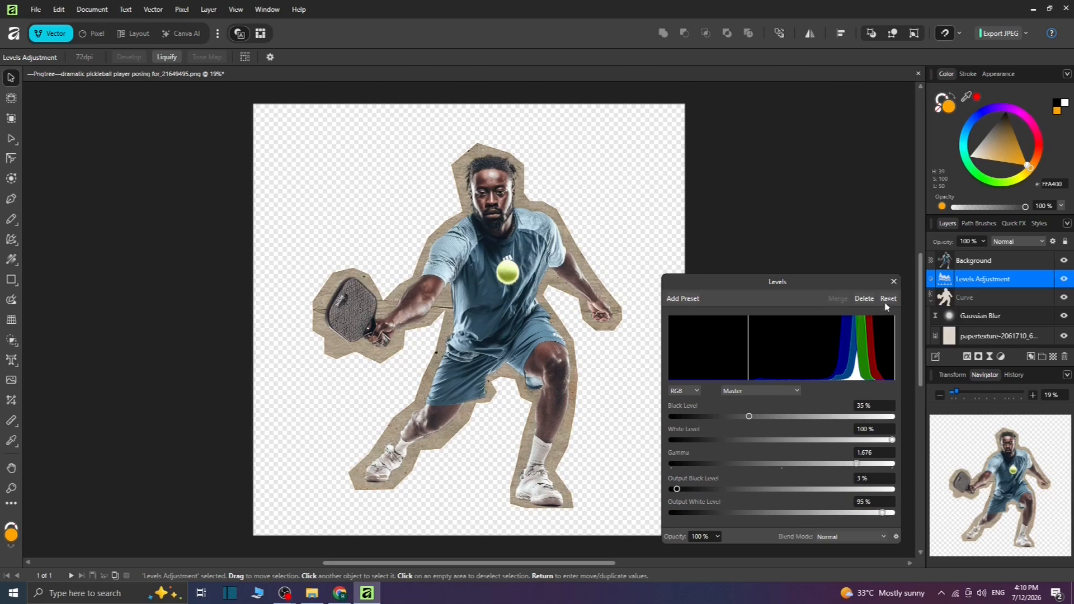
{"action": "left_click", "coordinate": [894, 282]}
Step: Compare the artwork with the Levels adjustment hidden and shown, and collapse the curve's nested layers
{"action": "left_click", "coordinate": [1066, 280]}
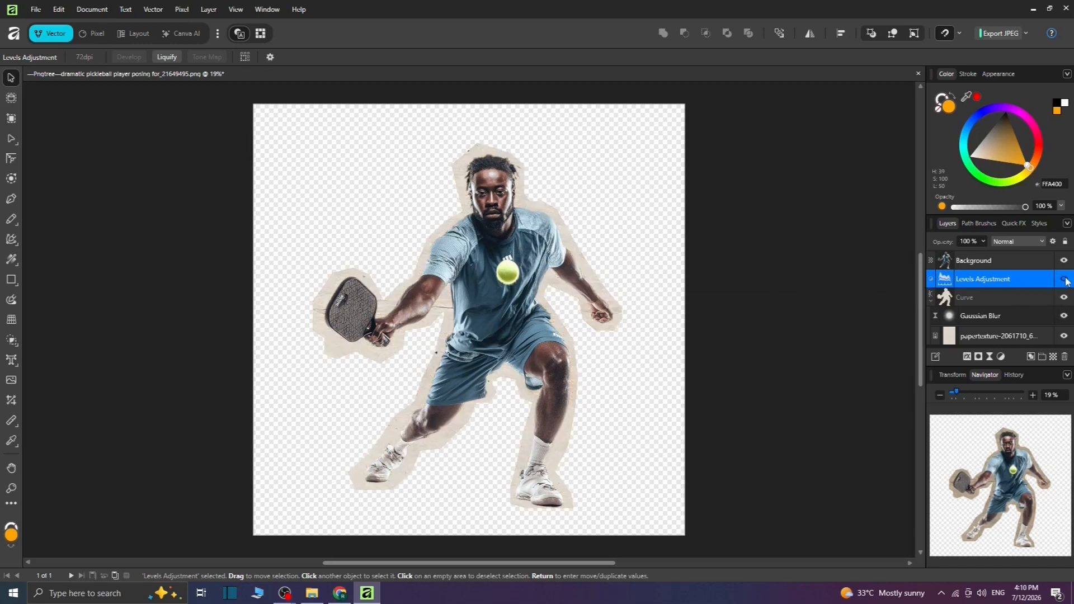
{"action": "left_click", "coordinate": [1066, 281]}
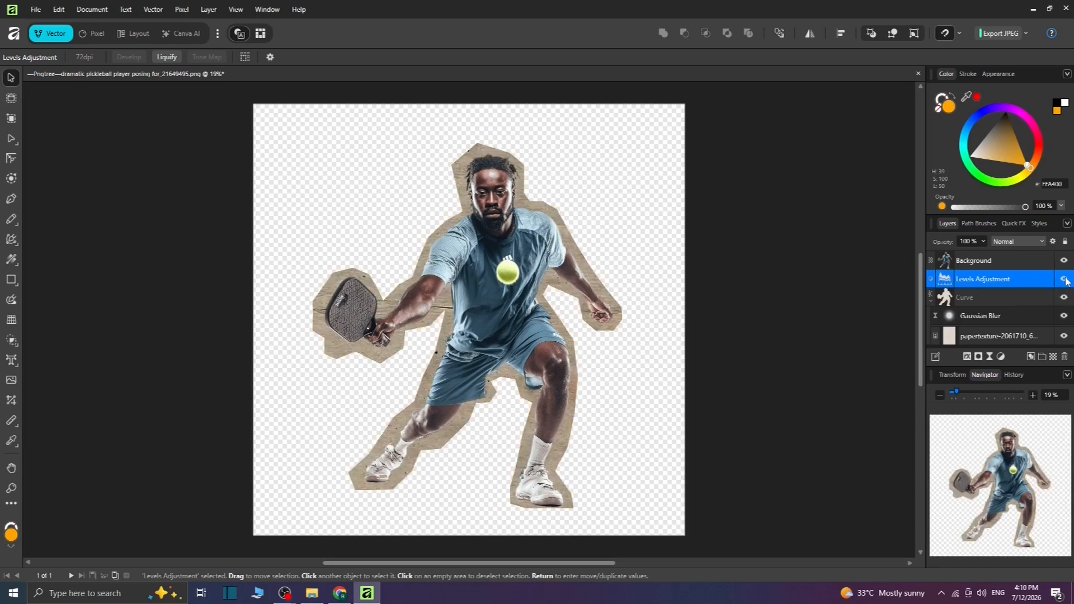
{"action": "left_click", "coordinate": [929, 298]}
{"action": "left_click", "coordinate": [1019, 311]}
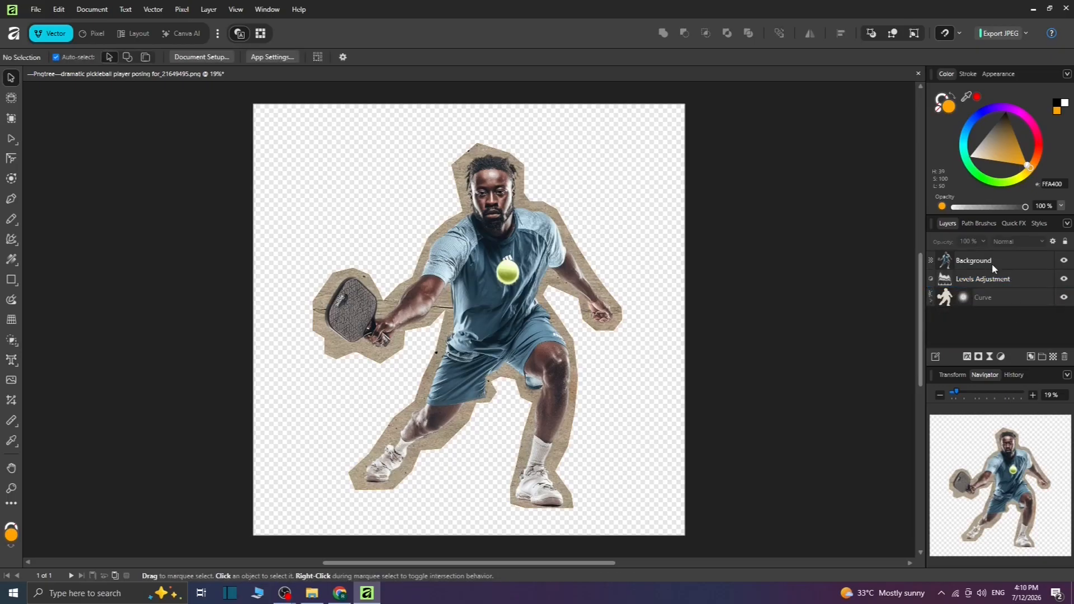
Step: Draw a rectangle covering the entire canvas and move it to the bottom of the layer stack
{"action": "left_click", "coordinate": [992, 262]}
{"action": "left_click", "coordinate": [992, 334]}
{"action": "left_click", "coordinate": [12, 281]}
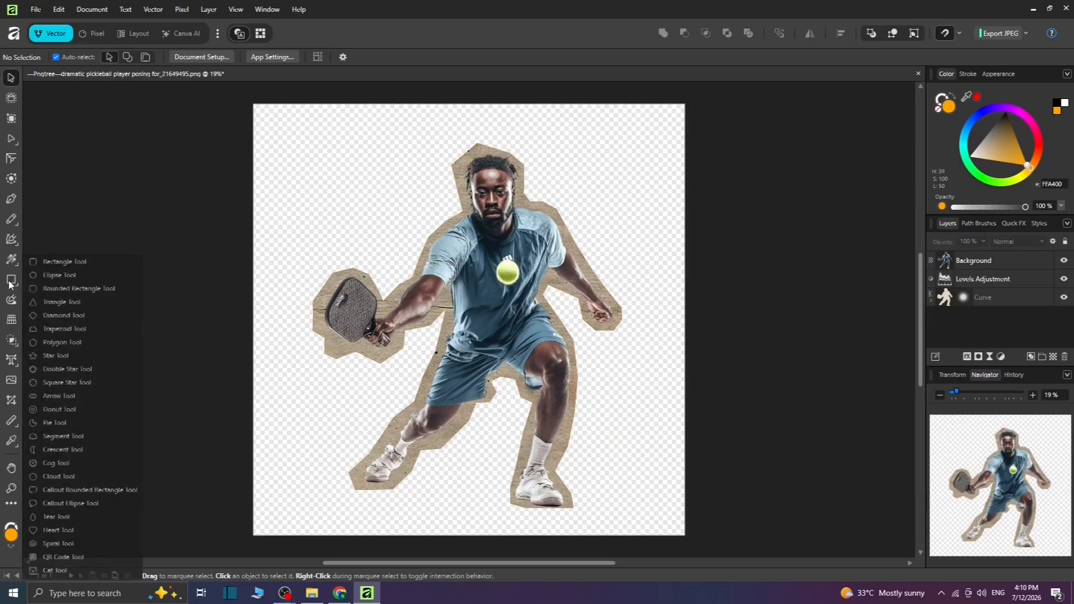
{"action": "left_click", "coordinate": [54, 261]}
{"action": "left_click_drag", "start_coordinate": [254, 105], "coordinate": [685, 535]}
{"action": "left_click_drag", "start_coordinate": [987, 262], "coordinate": [998, 333]}
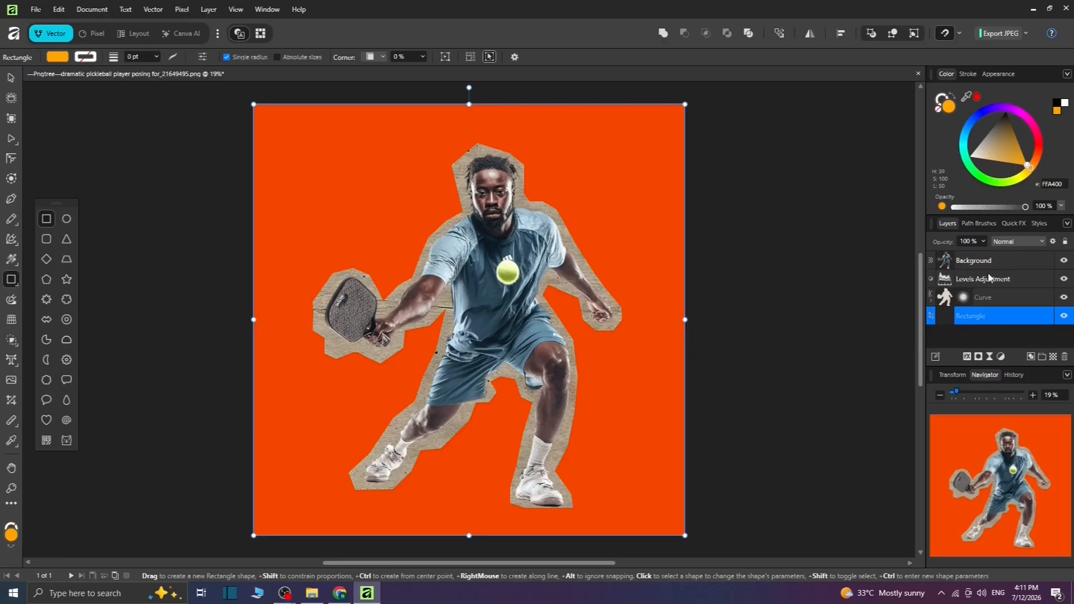
Step: Nest the Levels adjustment inside the outline curve so it affects only the paper texture
{"action": "left_click", "coordinate": [990, 280]}
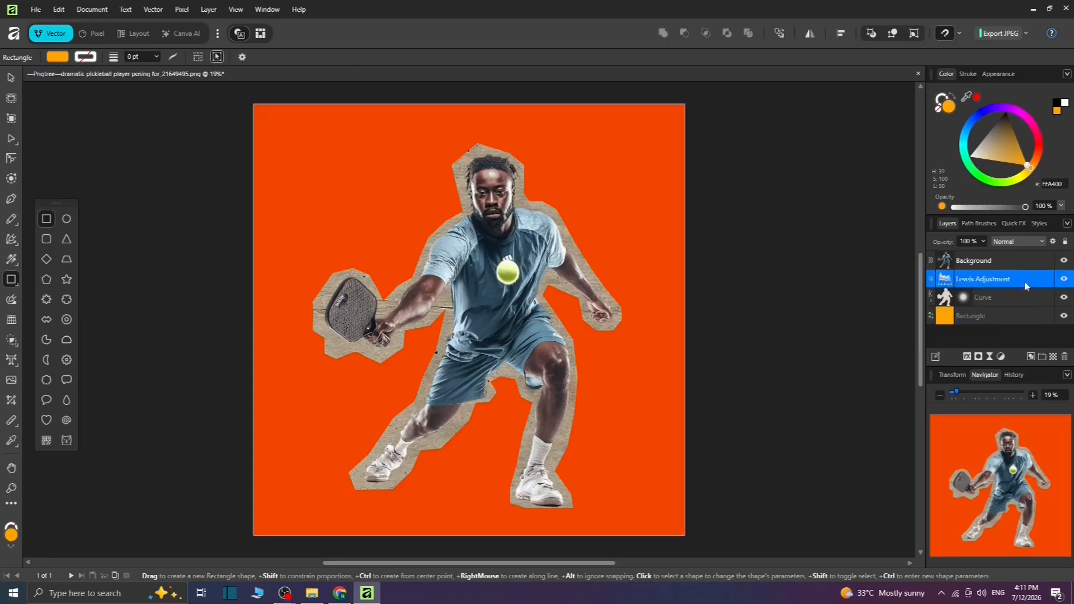
{"action": "left_click_drag", "start_coordinate": [993, 284], "coordinate": [994, 298]}
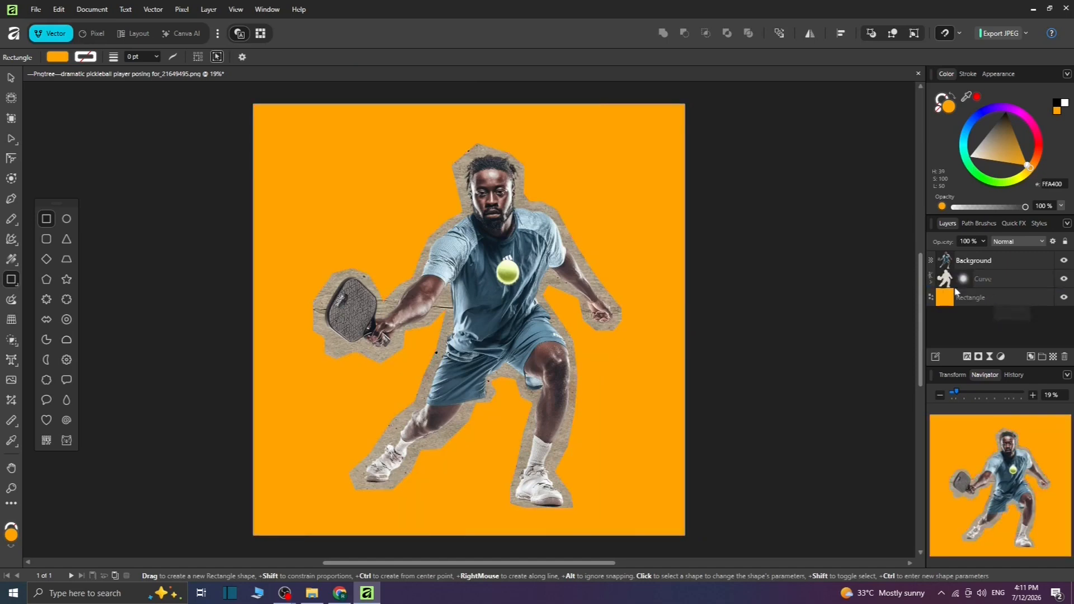
Step: Recolor the full-canvas background rectangle to the muted teal 416268
{"action": "left_click", "coordinate": [1000, 297]}
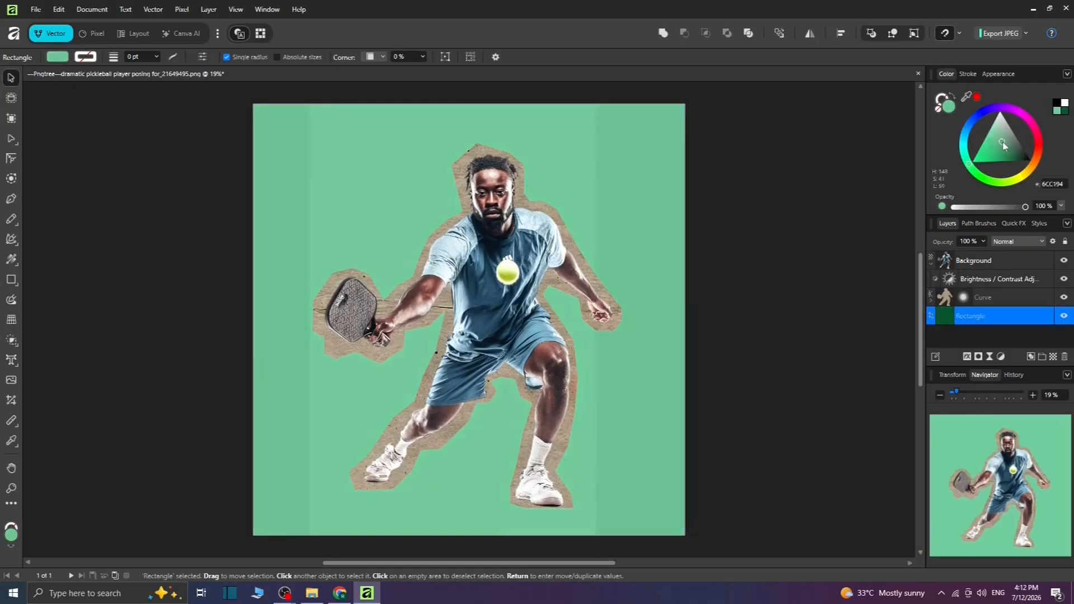
{"action": "left_click_drag", "start_coordinate": [1003, 143], "coordinate": [1013, 150]}
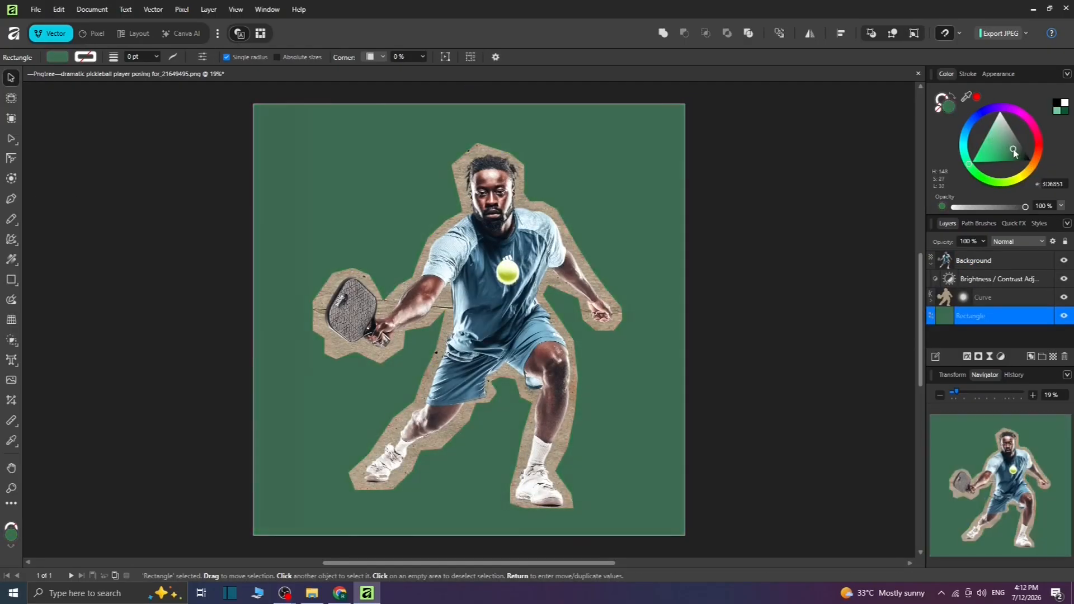
{"action": "mouse_move", "coordinate": [963, 146]}
{"action": "left_mouse_down"}
{"action": "mouse_move", "coordinate": [997, 141]}
{"action": "mouse_move", "coordinate": [1009, 155]}
{"action": "mouse_move", "coordinate": [995, 173]}
{"action": "left_mouse_up"}
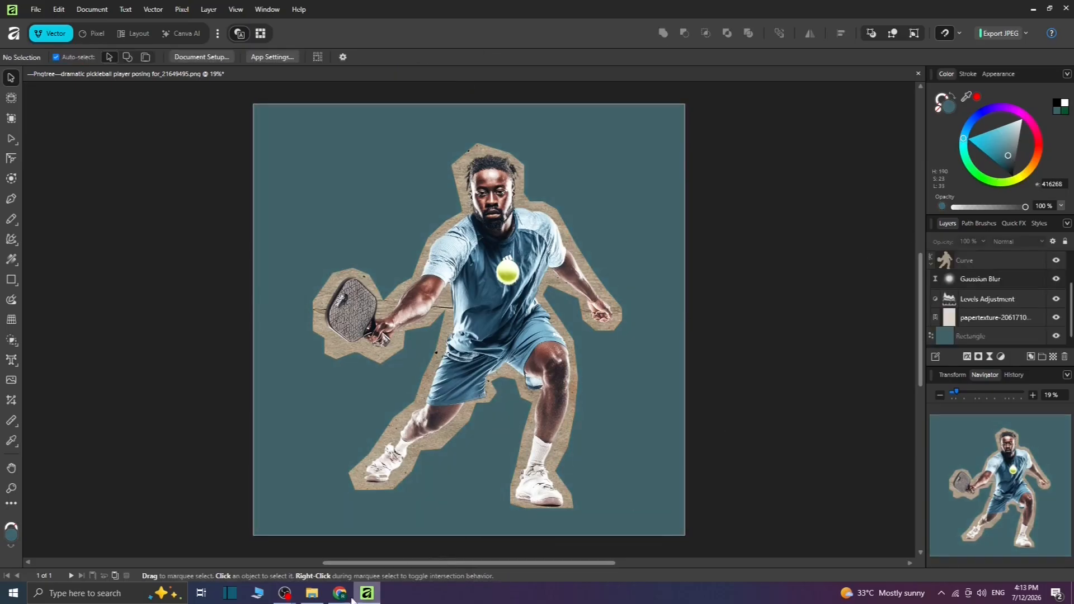